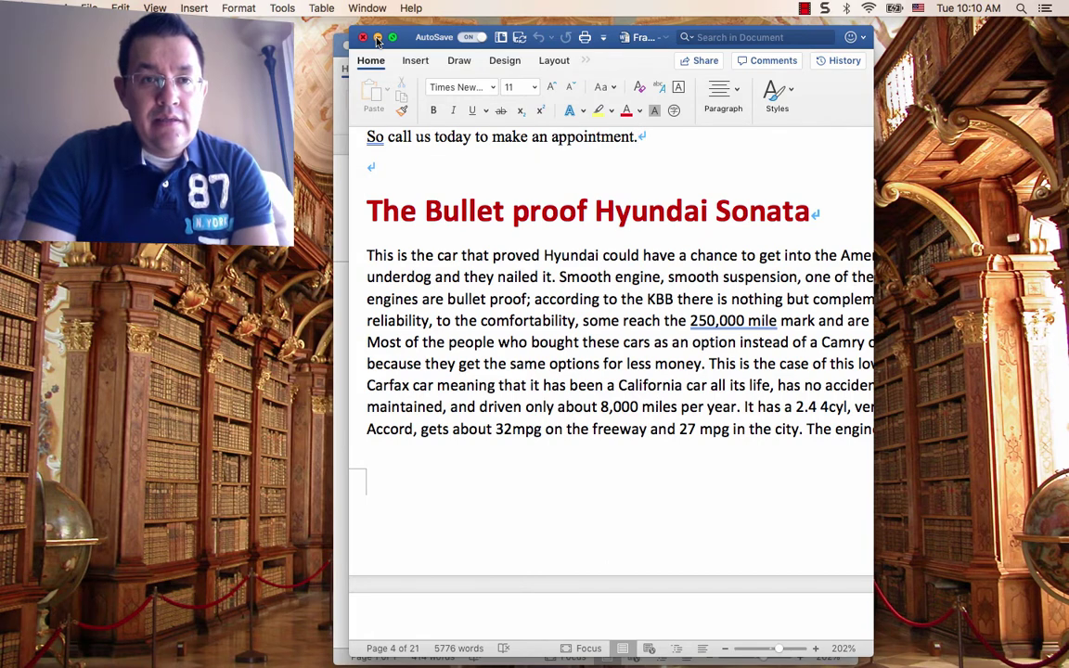
# Step: Minimize the open Word document and show the Craigslist account's postings page in Chrome in full screen
pyautogui.click(378, 39)
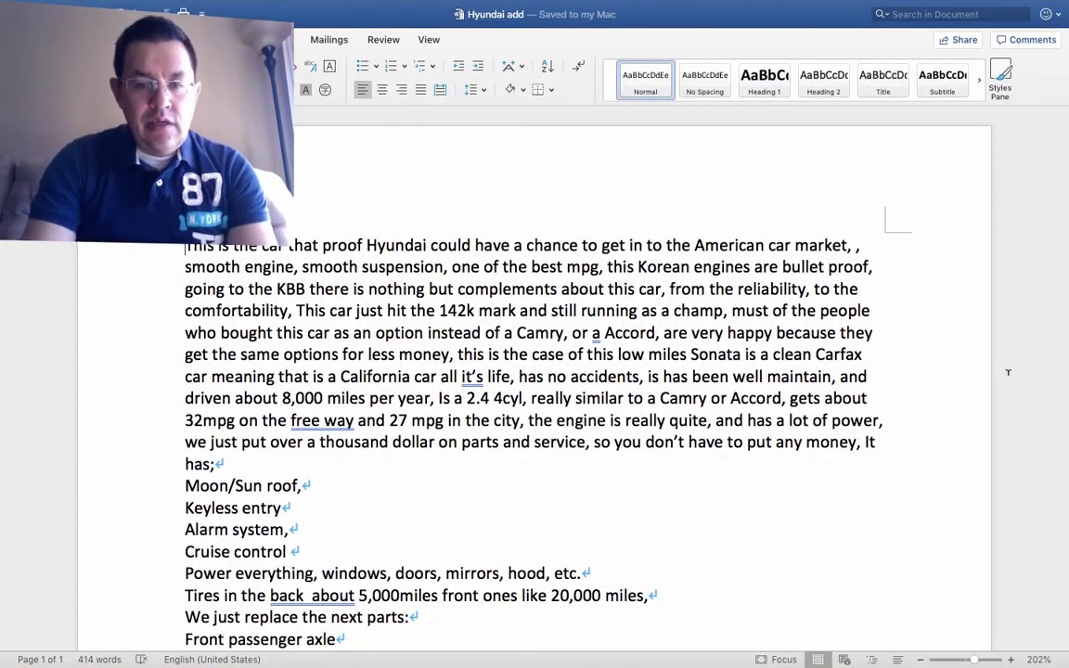
pyautogui.moveTo(663, 659)
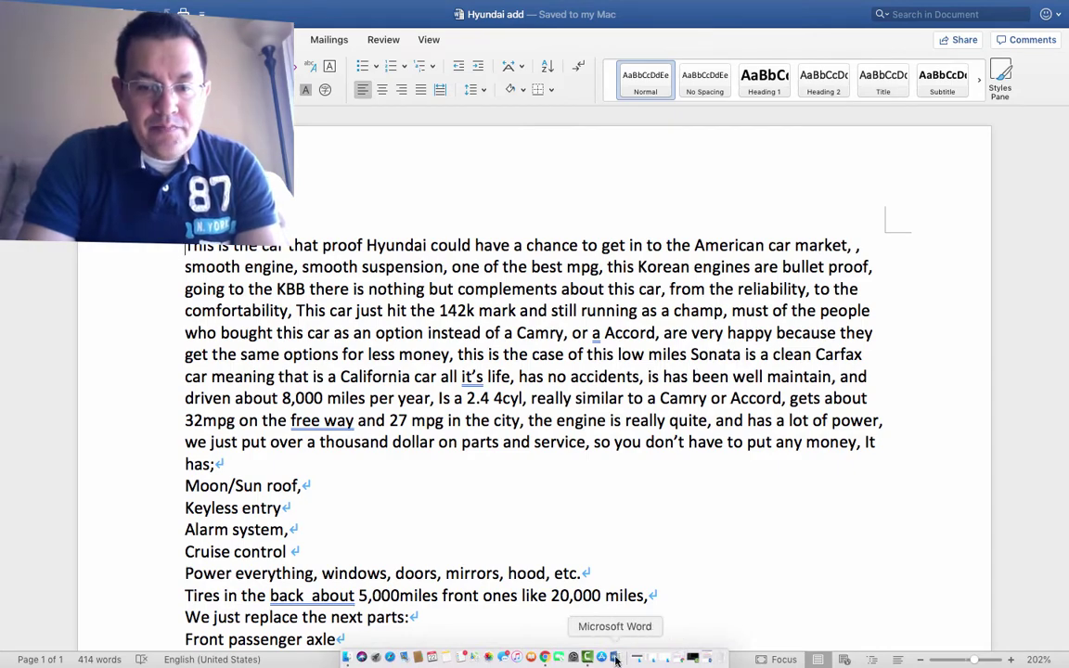
pyautogui.click(546, 657)
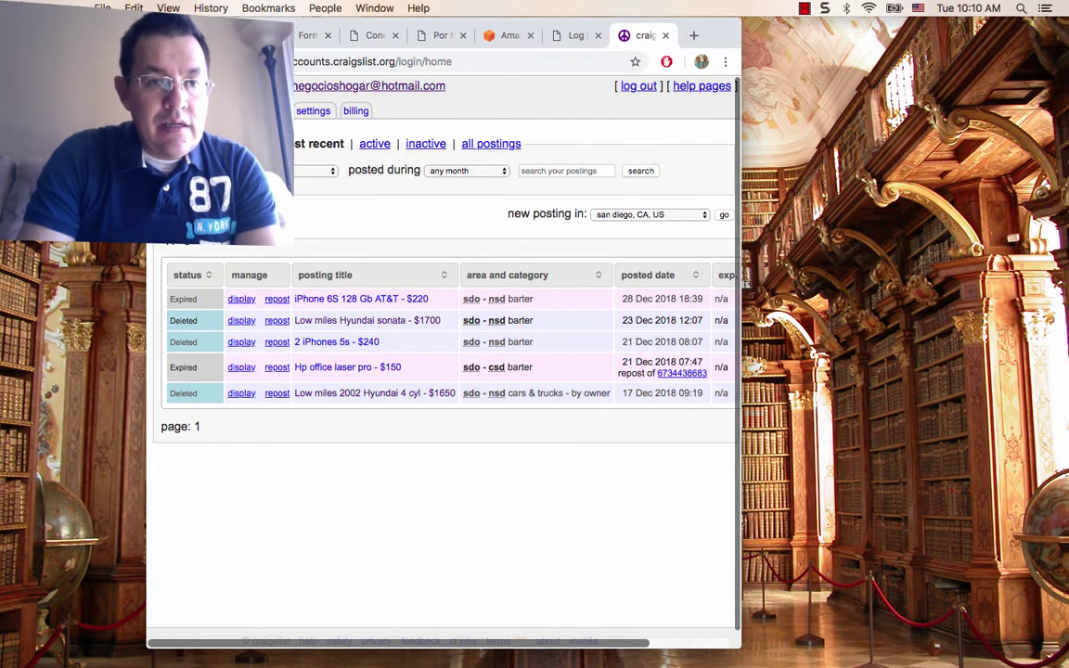
pyautogui.press('ctrl+super+f')
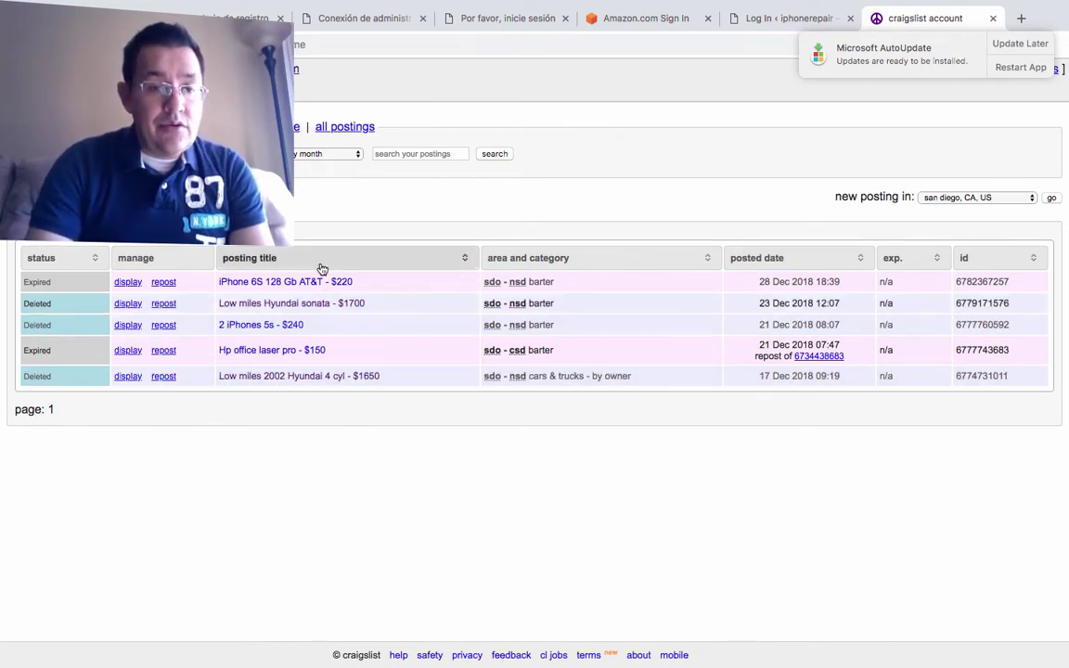
# Step: Switch to the "Hyundai add" document in Word and read the ad from its feature list down to the end
pyautogui.moveTo(621, 658)
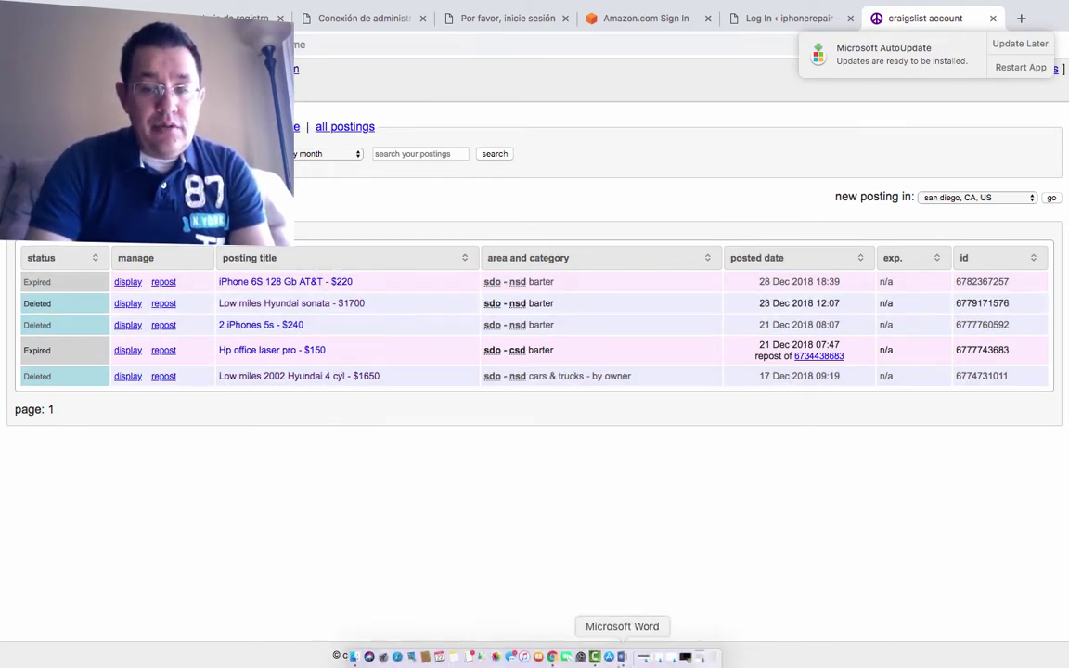
pyautogui.click(622, 659)
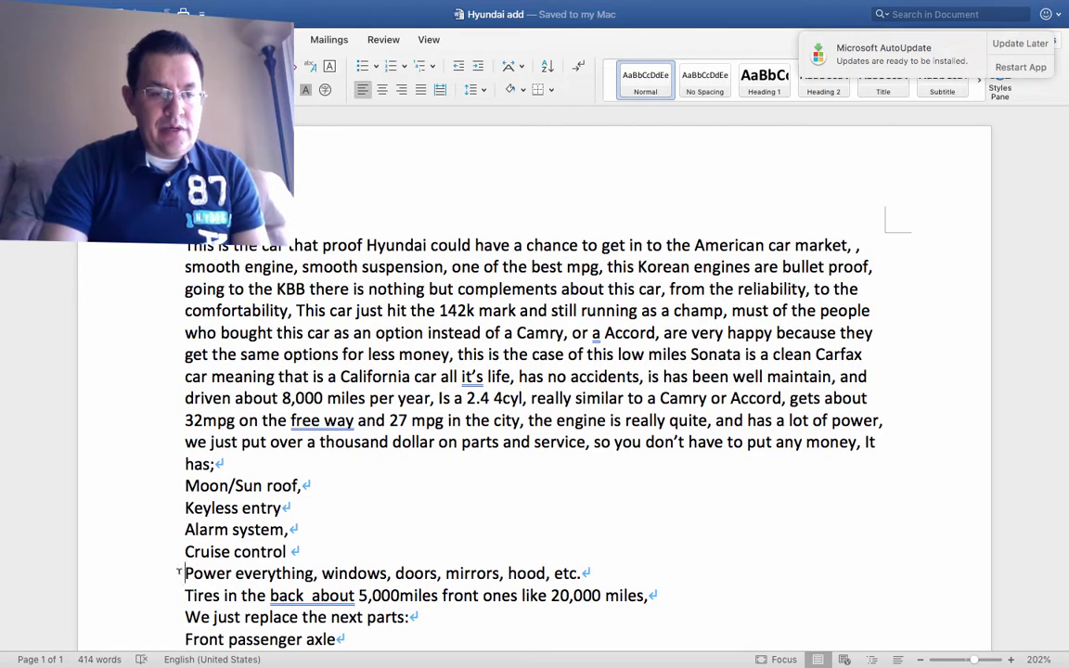
pyautogui.press('Down')
pyautogui.press('Down')
pyautogui.press('Down')
pyautogui.press('Down')
pyautogui.press('Down')
pyautogui.press('Down')
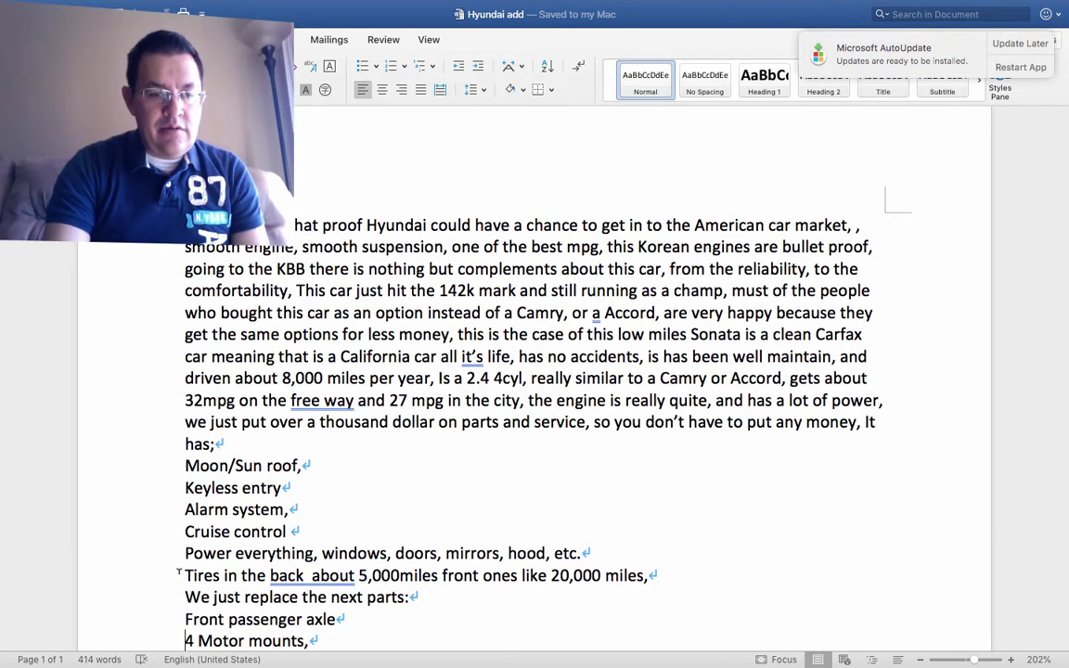
pyautogui.press('Down')
pyautogui.press('Down')
pyautogui.press('Down')
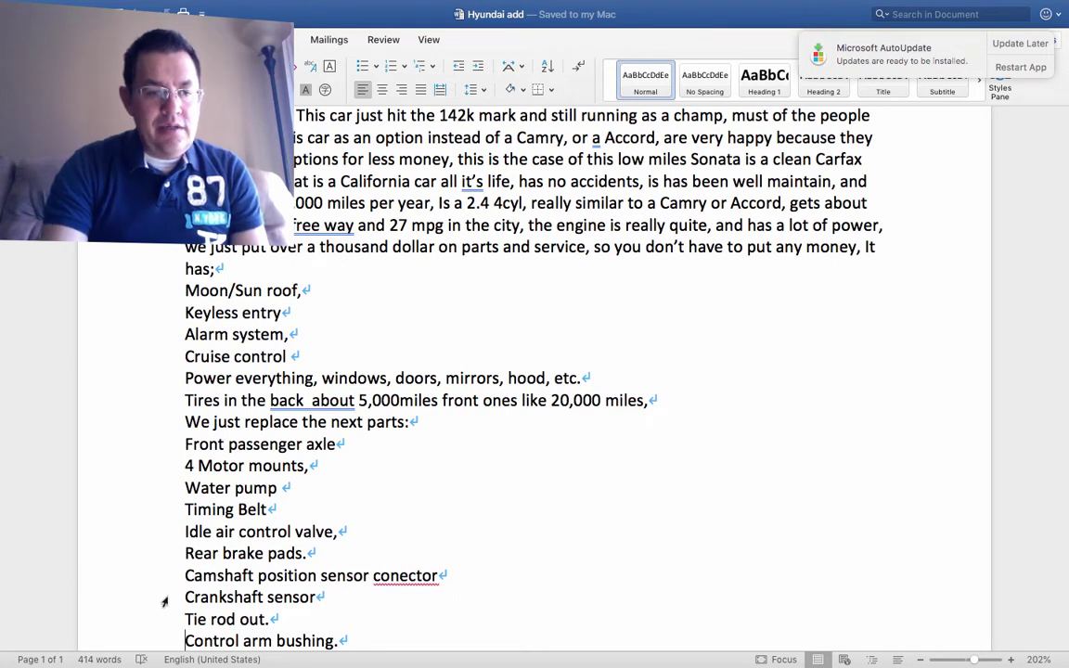
pyautogui.scroll(-3, 165, 603)
pyautogui.scroll(-1, 164, 602)
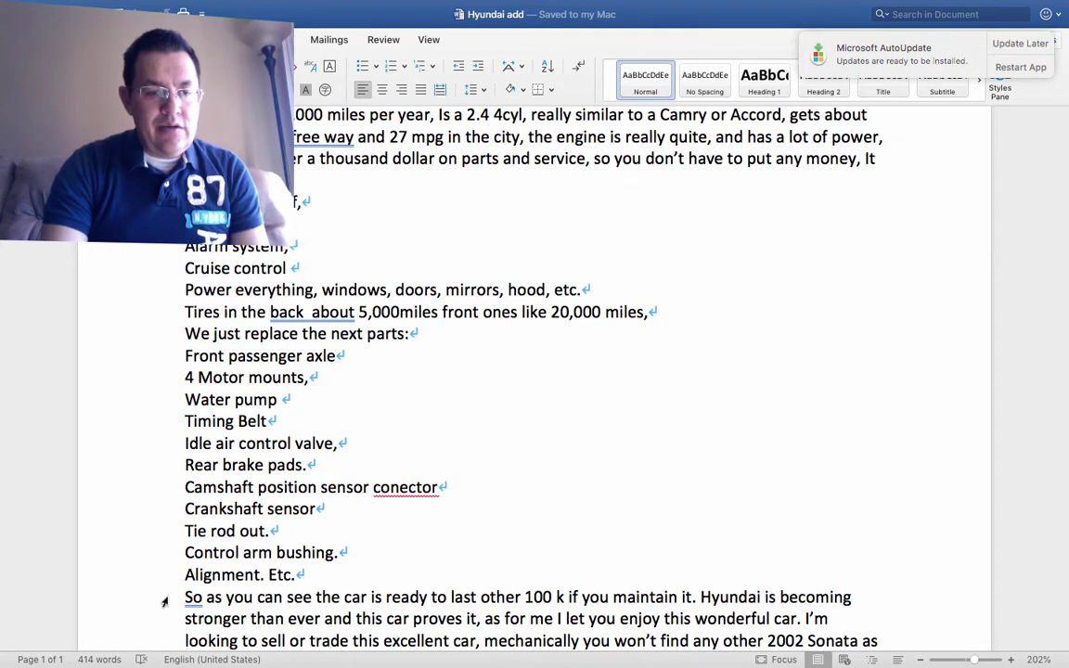
pyautogui.scroll(-1, 165, 602)
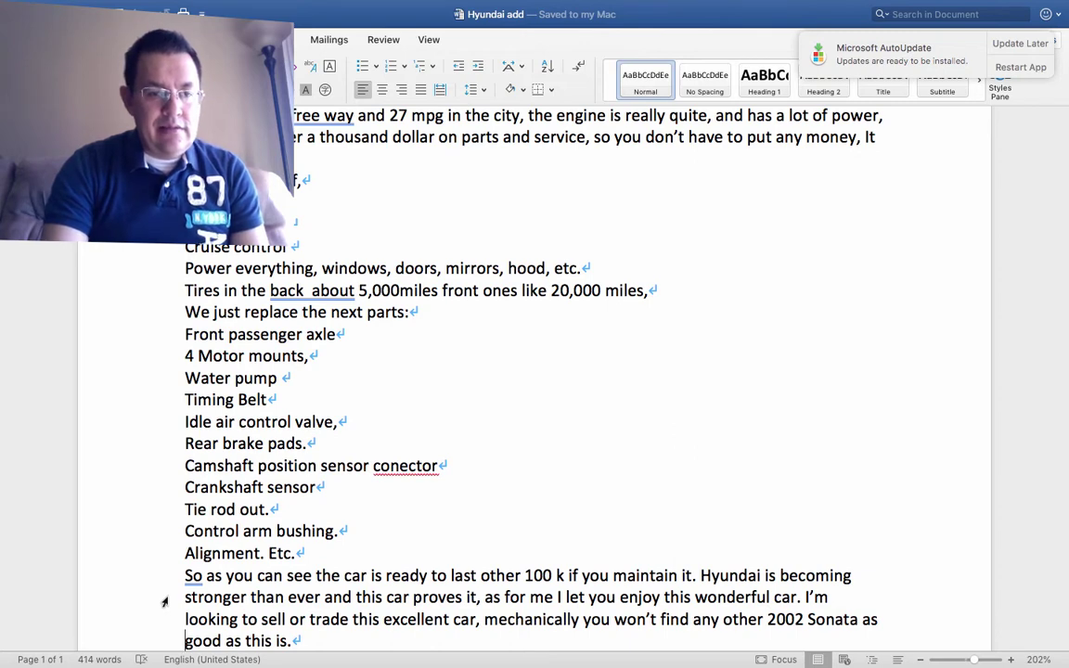
pyautogui.press('Down')
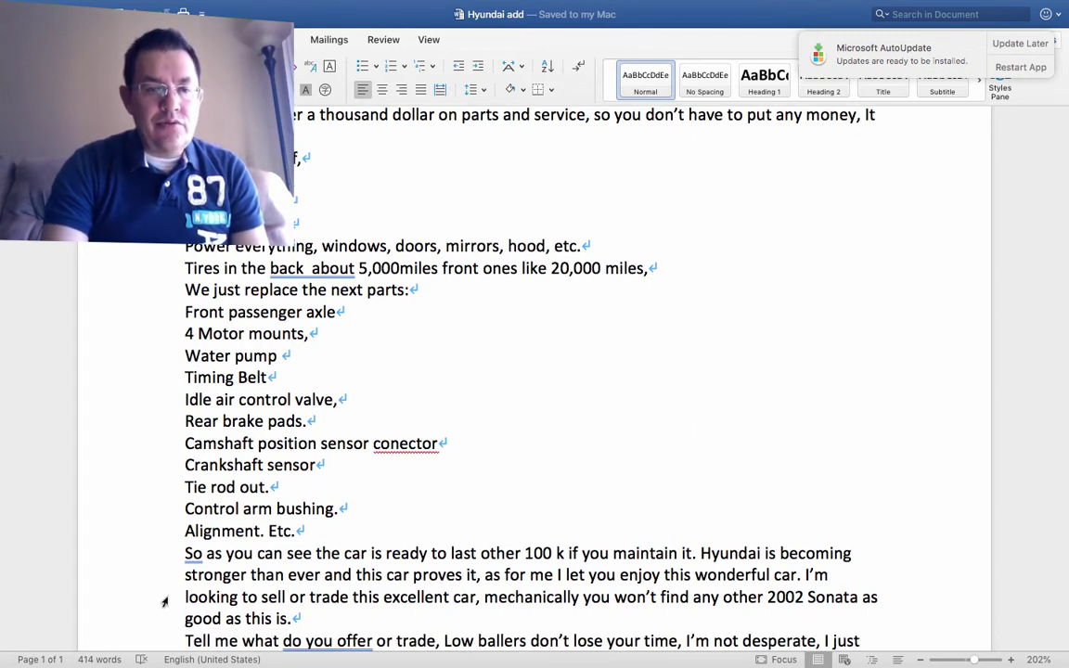
pyautogui.press('Down')
pyautogui.press('Down')
pyautogui.press('Down')
pyautogui.press('Down')
pyautogui.press('Down')
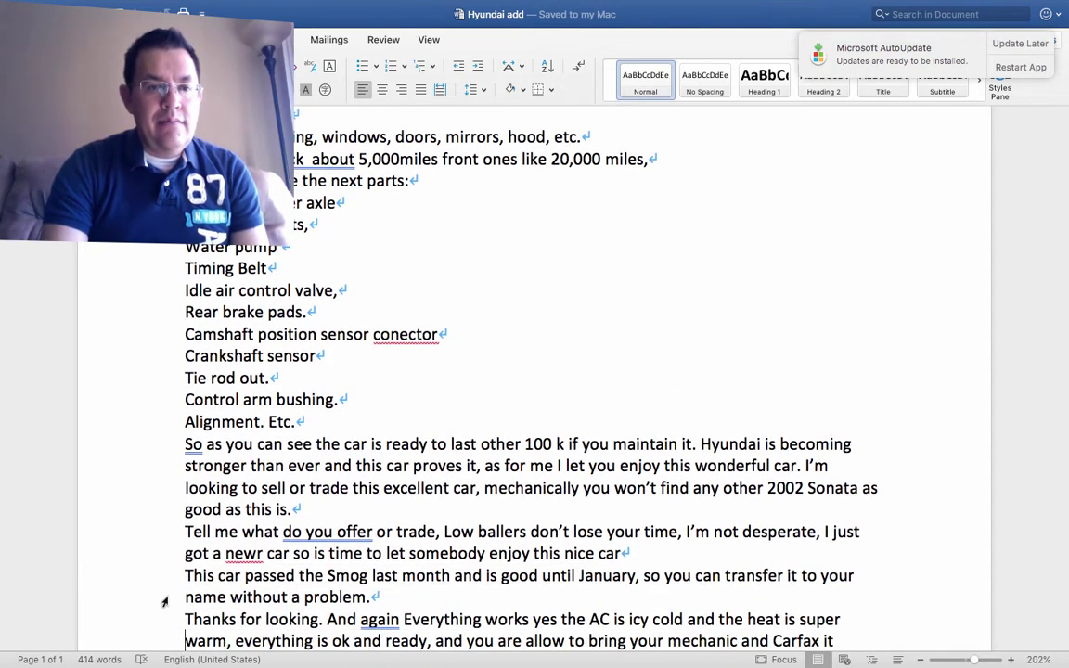
pyautogui.press('Down')
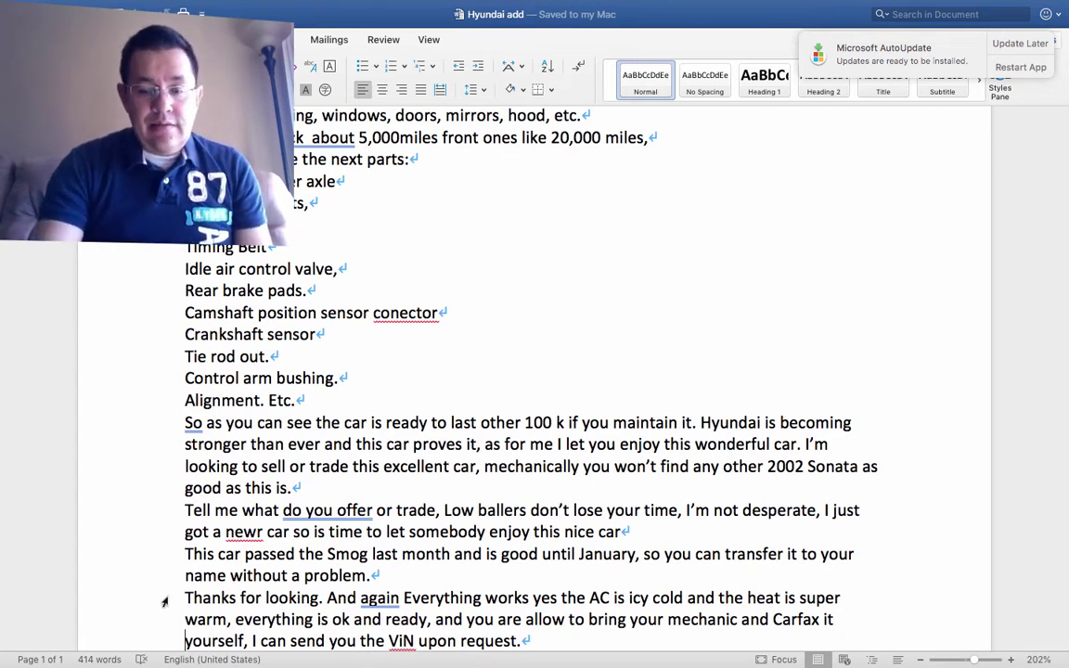
pyautogui.press('Return')
pyautogui.press('Return')
pyautogui.press('Return')
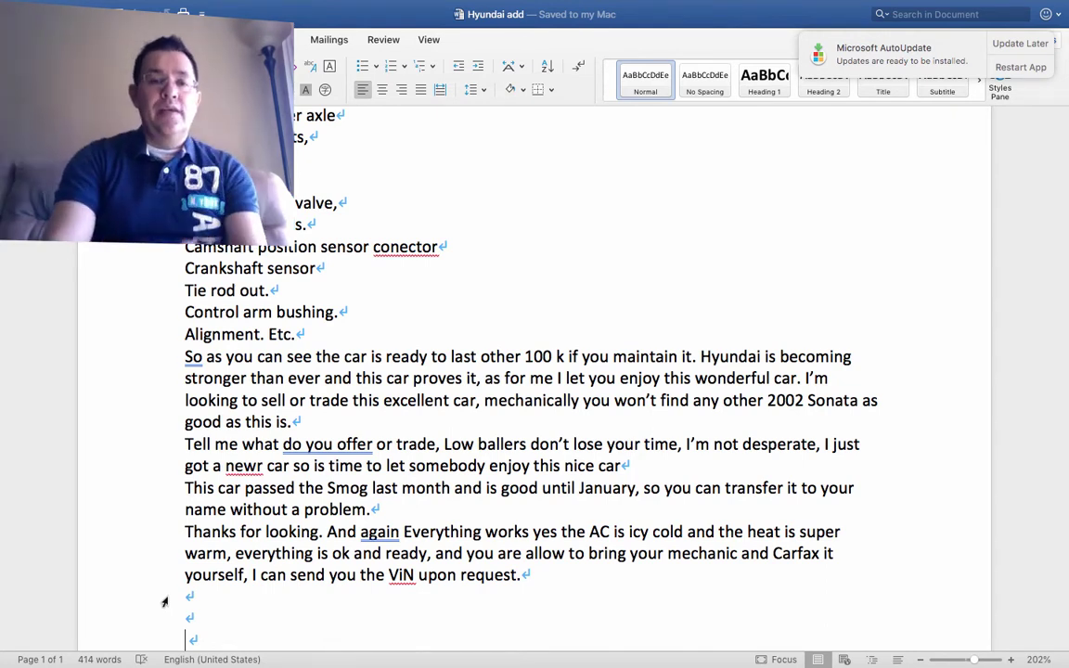
# Step: Exit full screen and minimize the "Hyundai add" document, then switch to the Craigslist account page in Chrome
pyautogui.moveTo(148, 4)
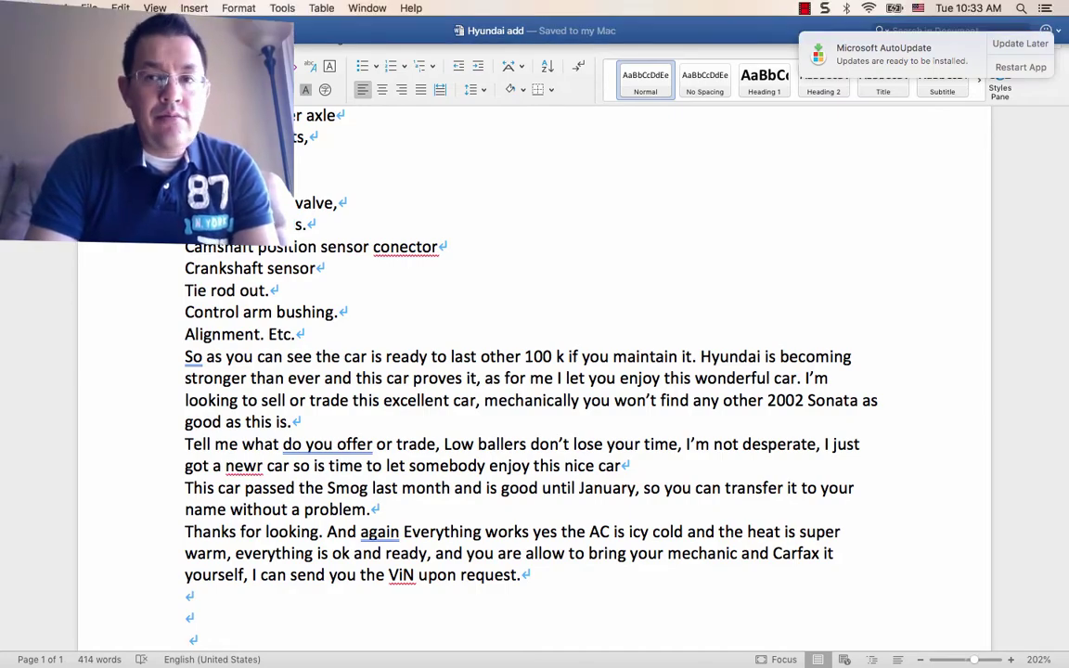
pyautogui.press('ctrl+super+f')
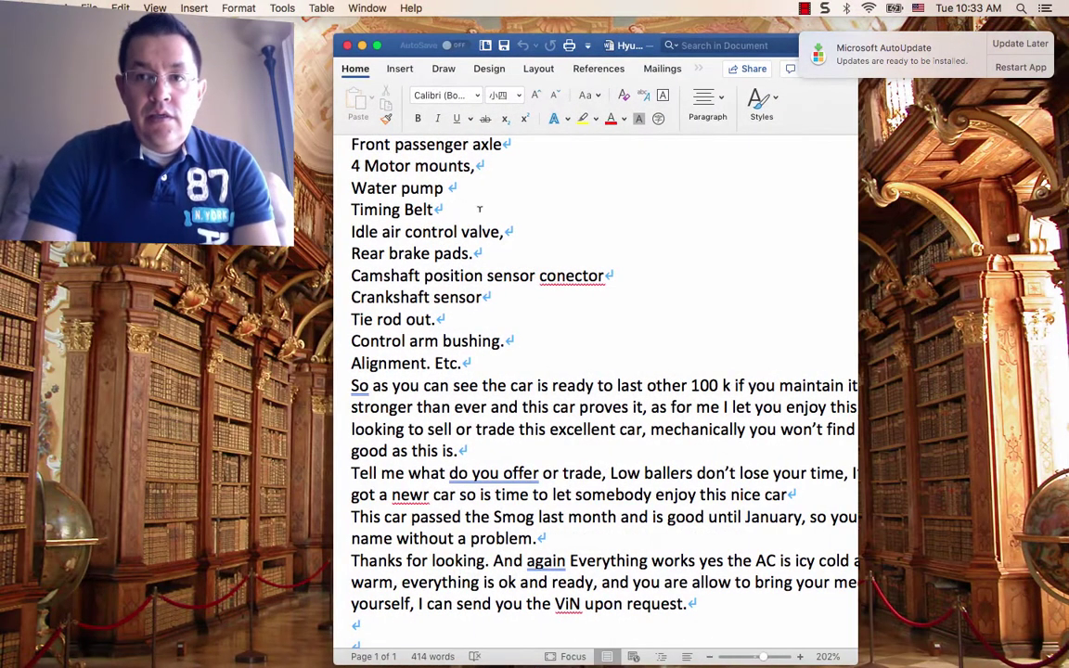
pyautogui.click(362, 46)
pyautogui.moveTo(488, 657)
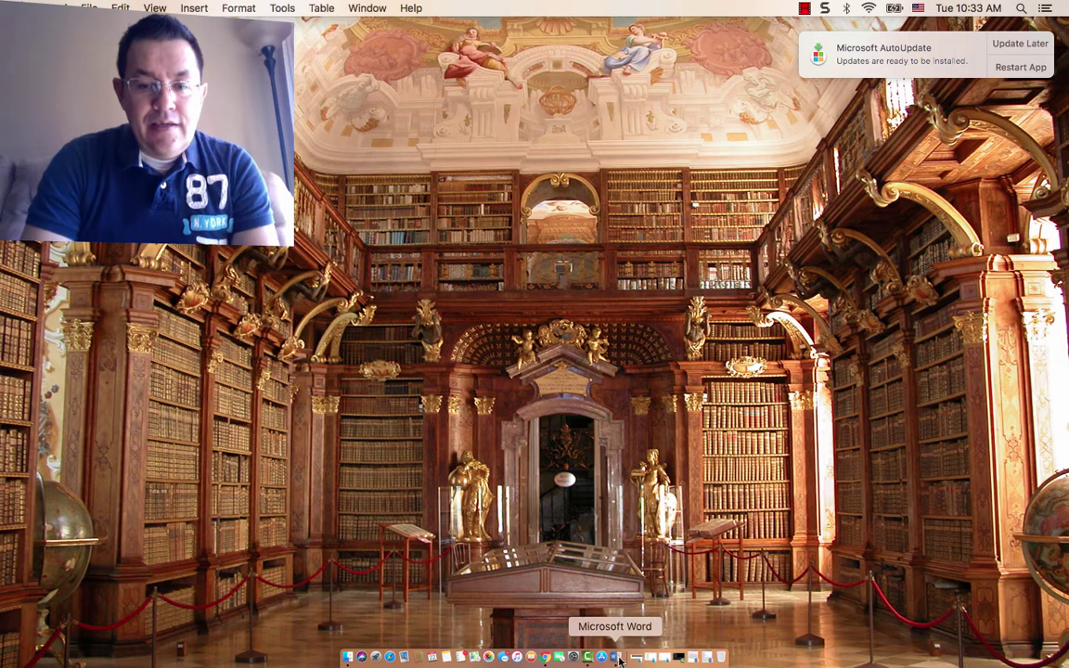
pyautogui.click(544, 657)
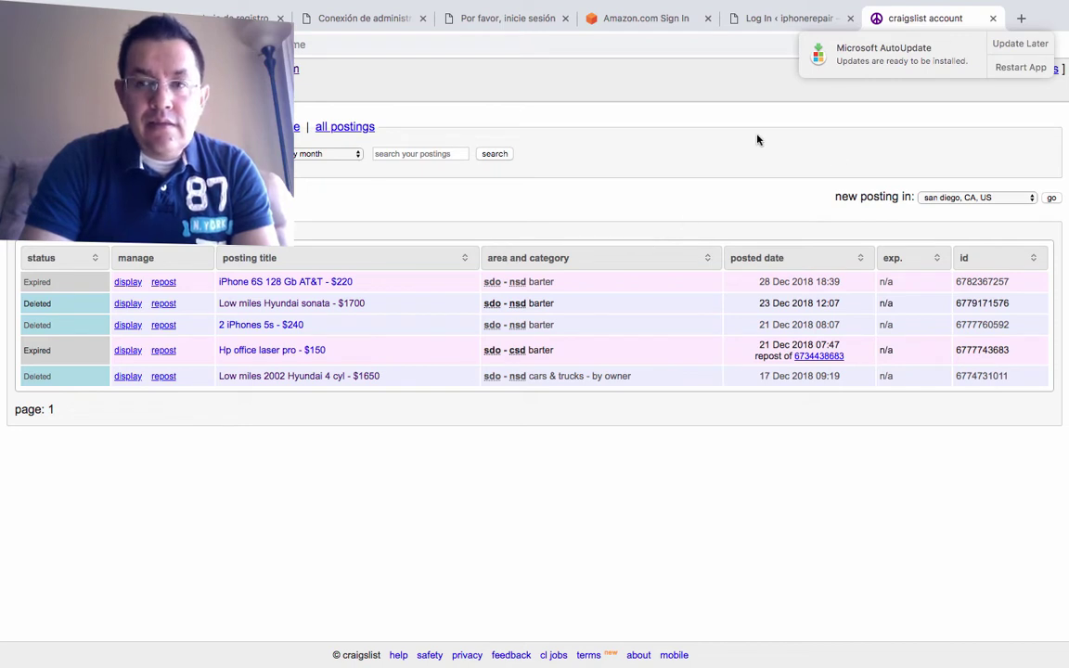
# Step: Open the San Diego cars and trucks listings on Craigslist in a new browser tab
pyautogui.click(1020, 19)
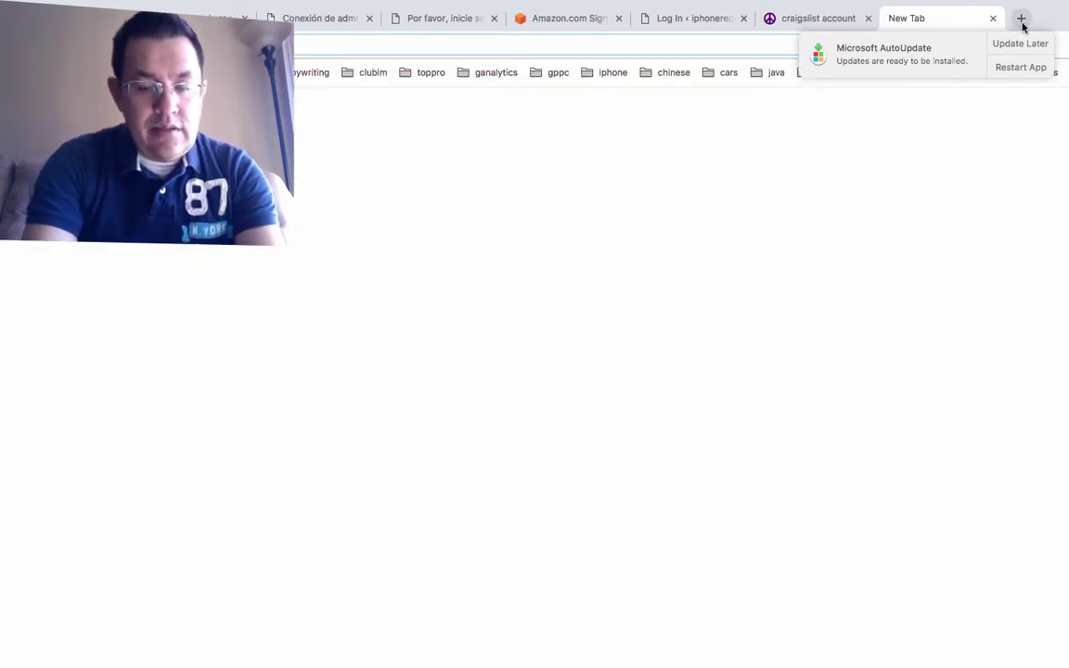
pyautogui.write('cra')
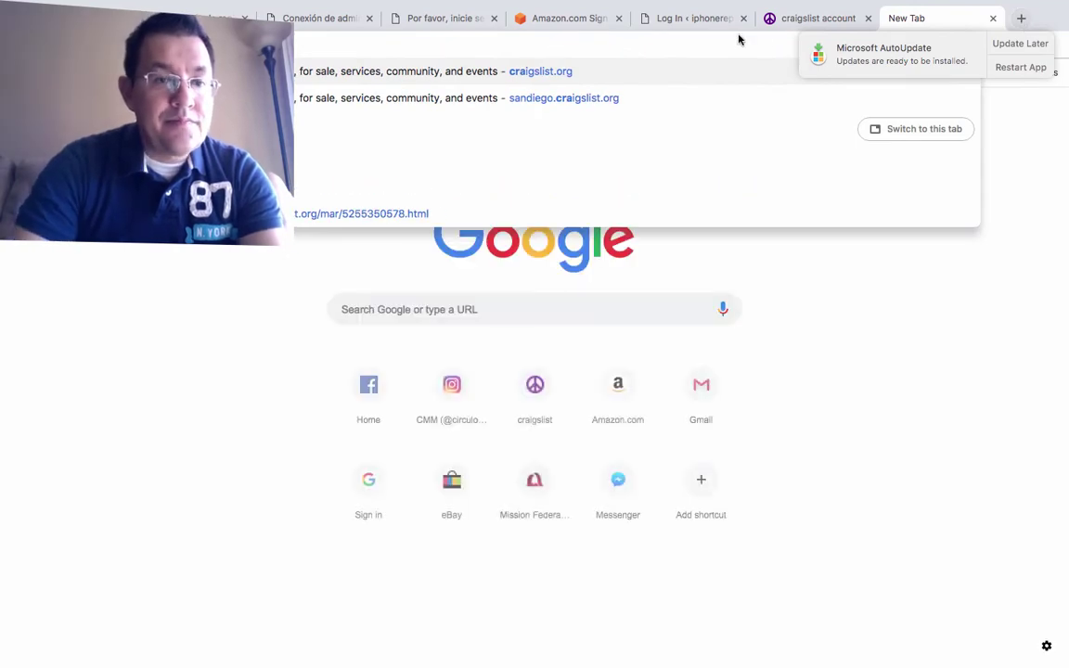
pyautogui.click(442, 73)
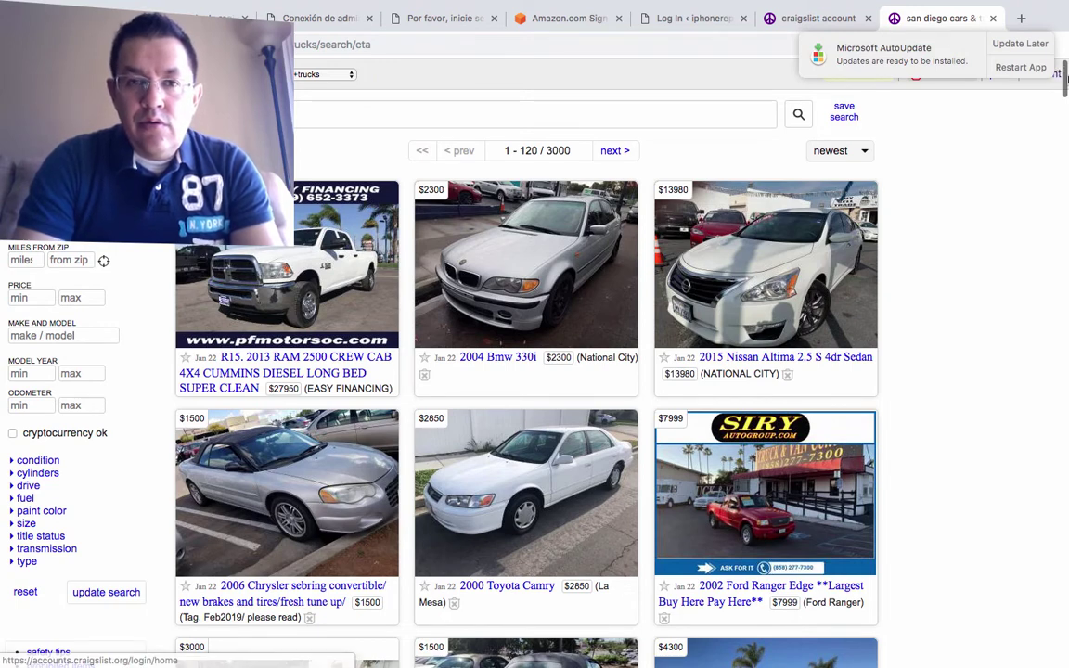
pyautogui.press('super+a')
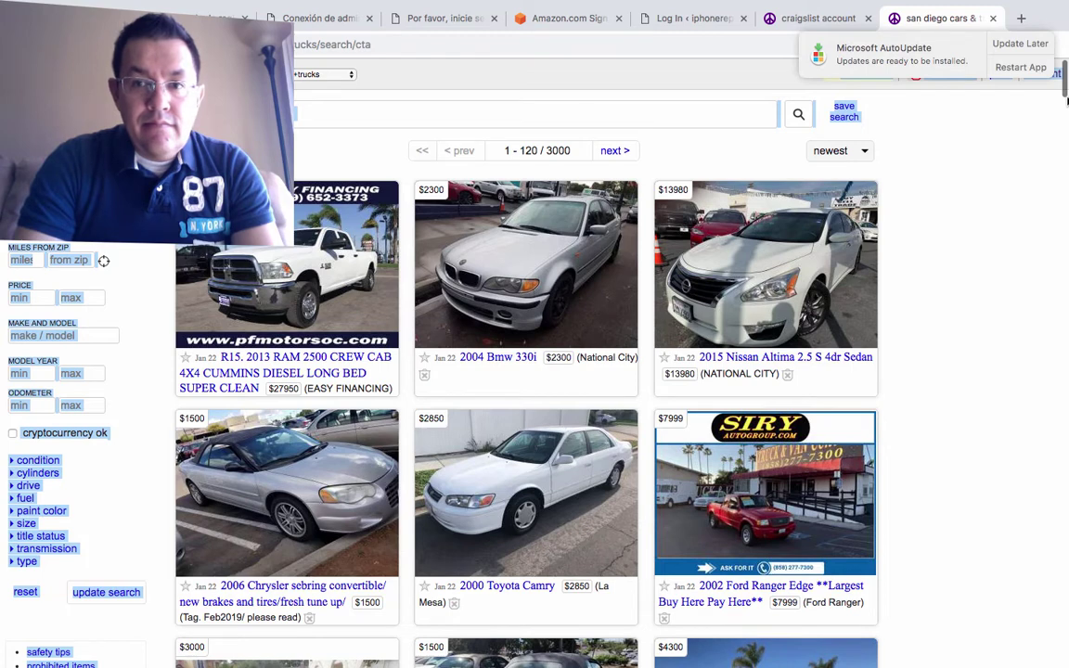
pyautogui.click(1012, 150)
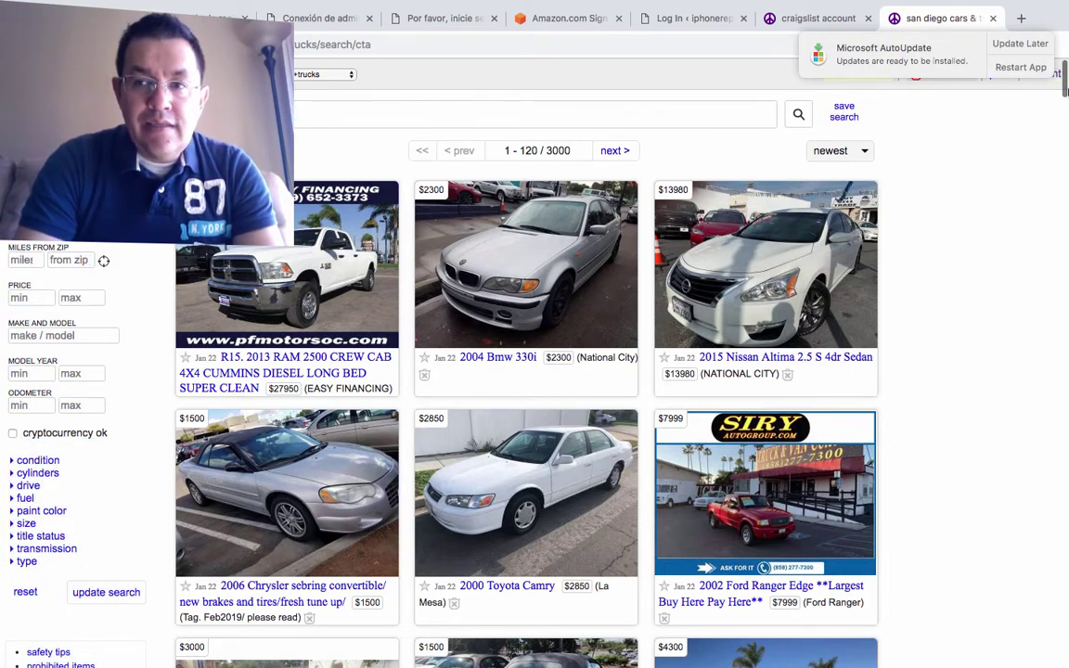
pyautogui.press('super+a')
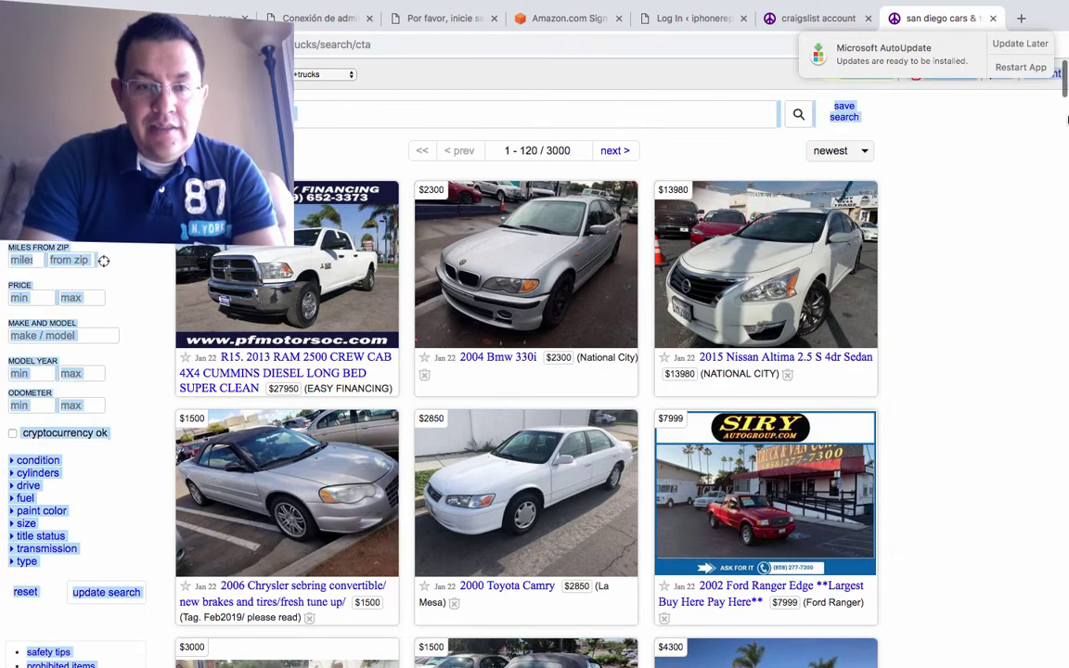
pyautogui.scroll(-1, 507, 207)
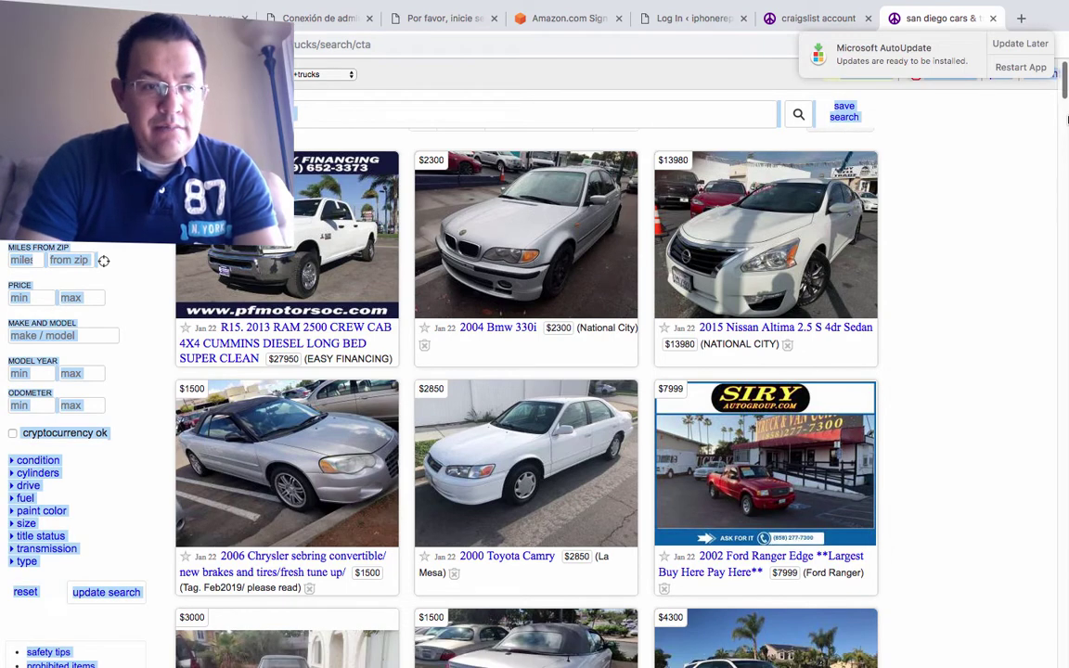
pyautogui.click(126, 402)
# Step: Search the cars and trucks listings for "hyundai" and browse the listed ads
pyautogui.click(185, 113)
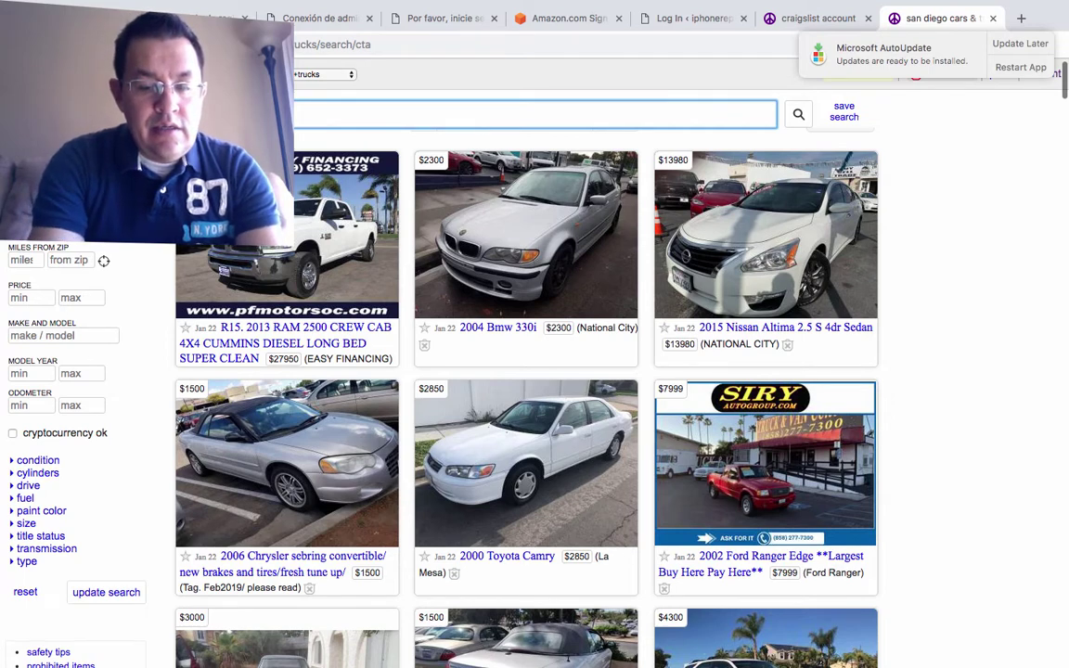
pyautogui.press('Down')
pyautogui.press('Down')
pyautogui.press('Down')
pyautogui.press('Down')
pyautogui.press('Down')
pyautogui.press('Down')
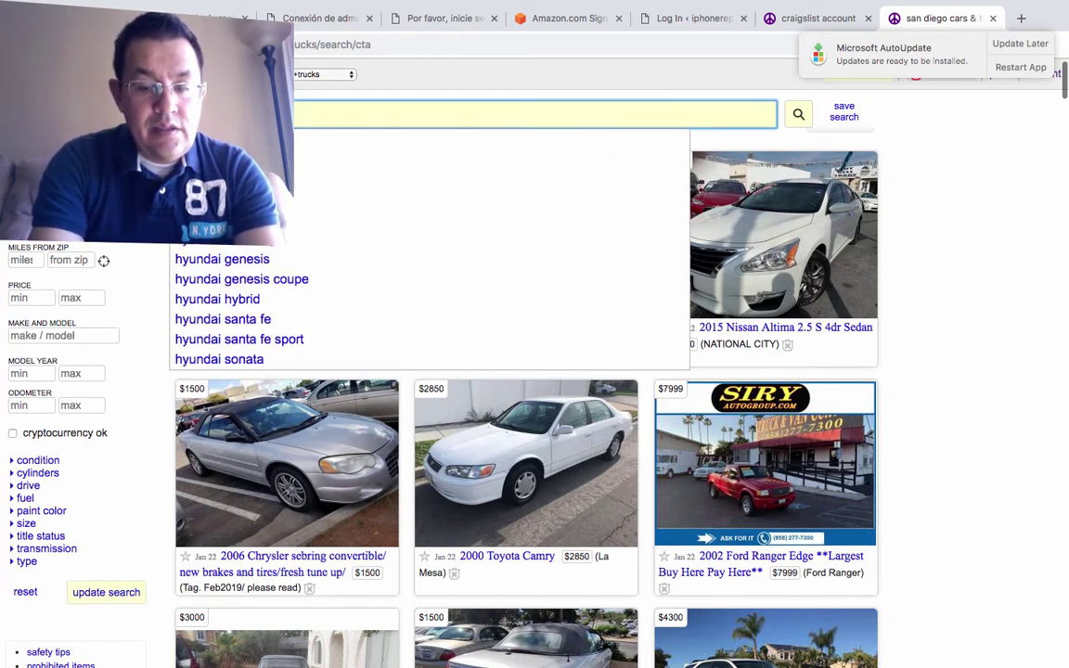
pyautogui.press('Return')
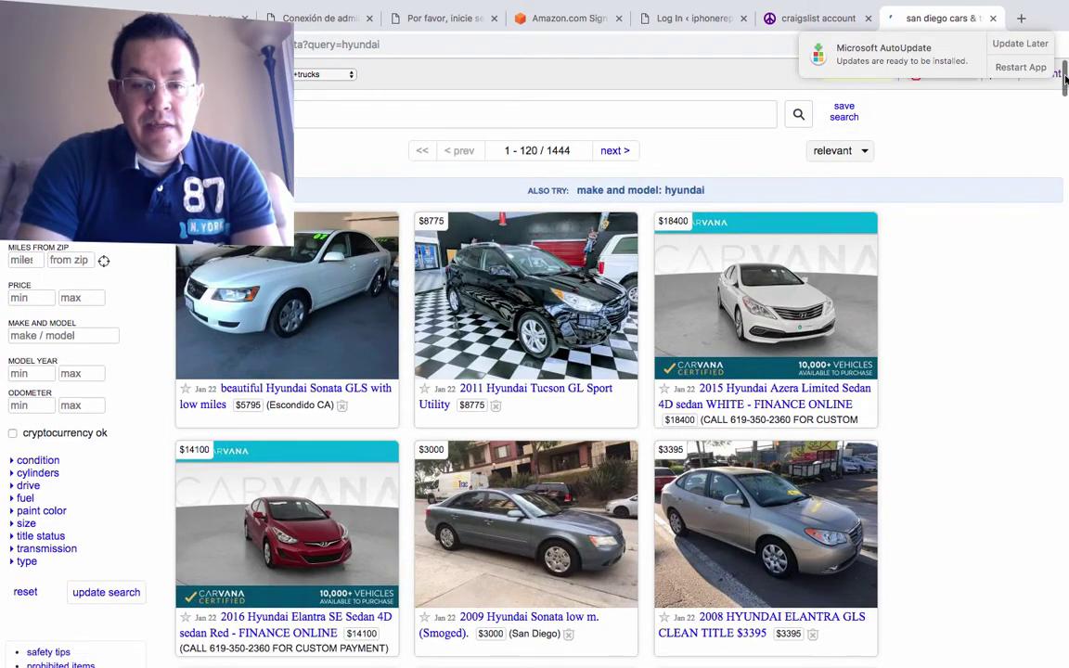
pyautogui.moveTo(1065, 82); pyautogui.dragTo(1067, 443)
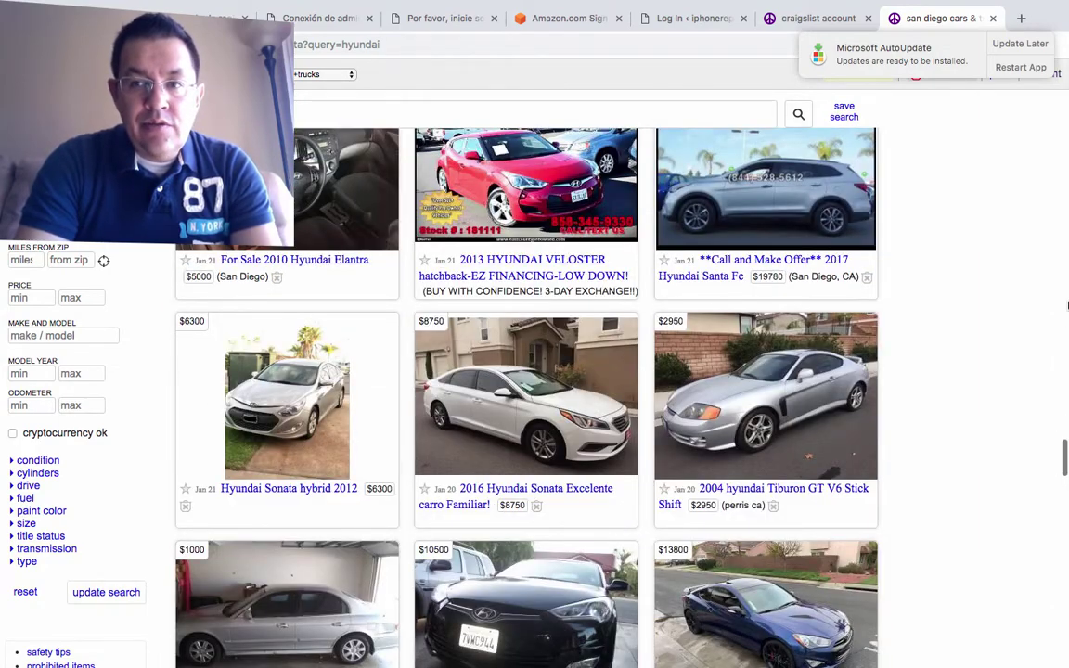
pyautogui.moveTo(1067, 304); pyautogui.dragTo(1067, 277)
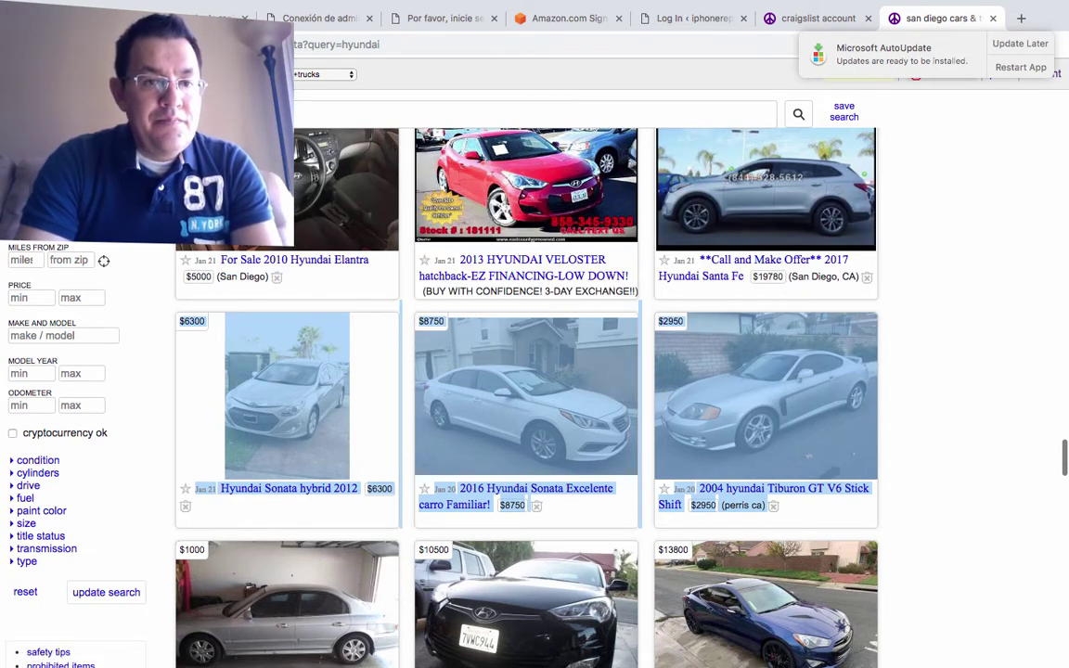
# Step: Change the category of the hyundai search to barter
pyautogui.click(311, 74)
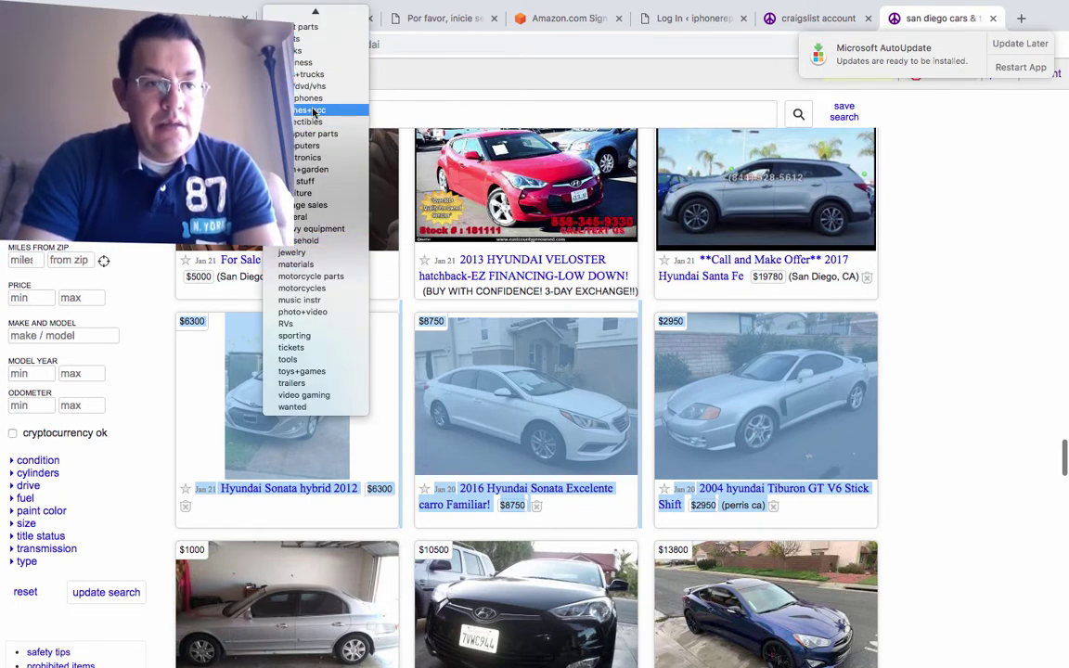
pyautogui.scroll(5, 311, 107)
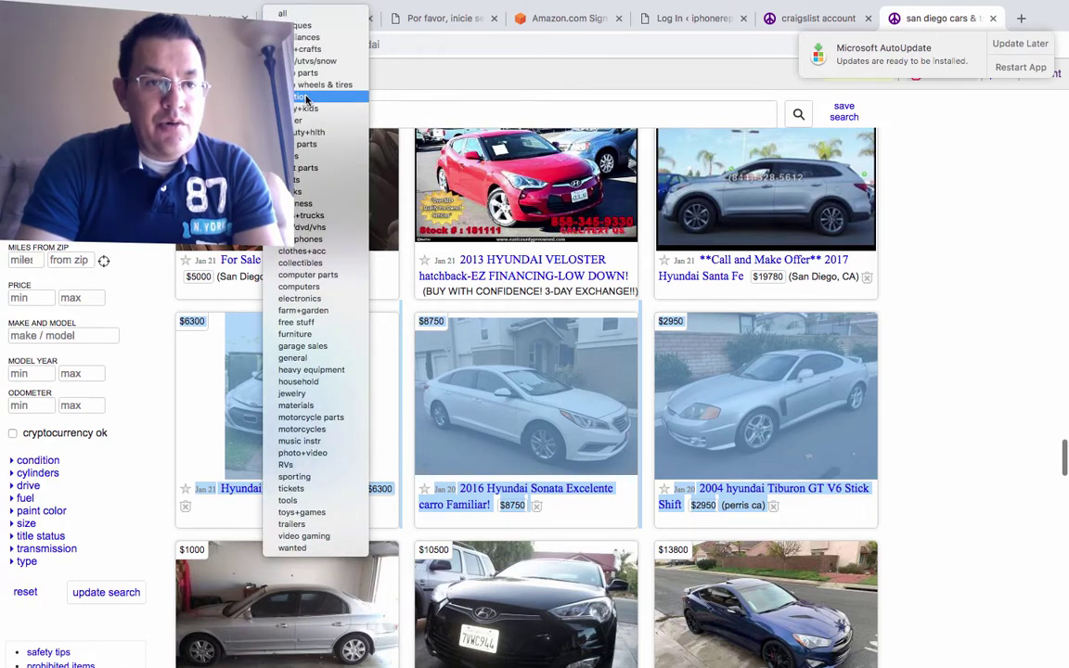
pyautogui.click(306, 121)
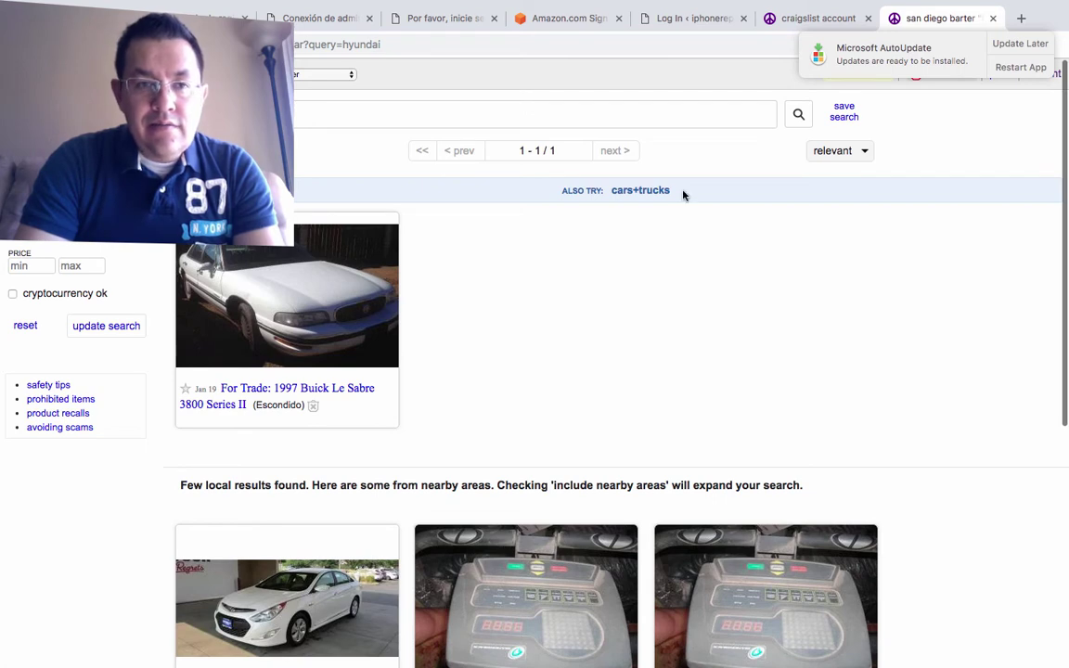
# Step: Clear the search term on the San Diego barter listings
pyautogui.click(278, 113)
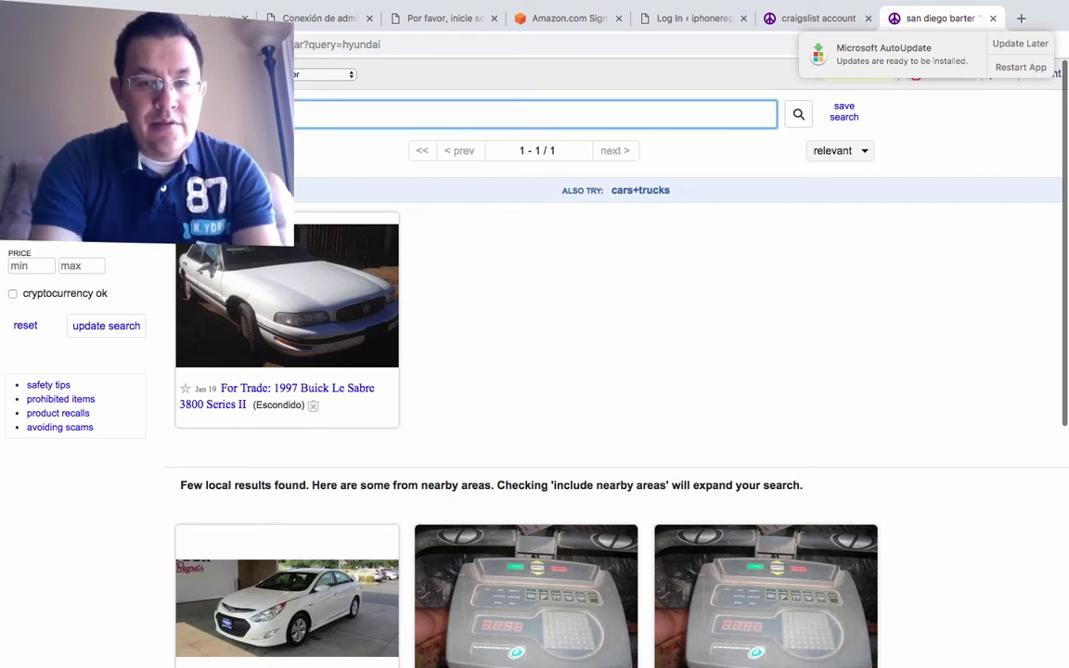
pyautogui.press('BackSpace')
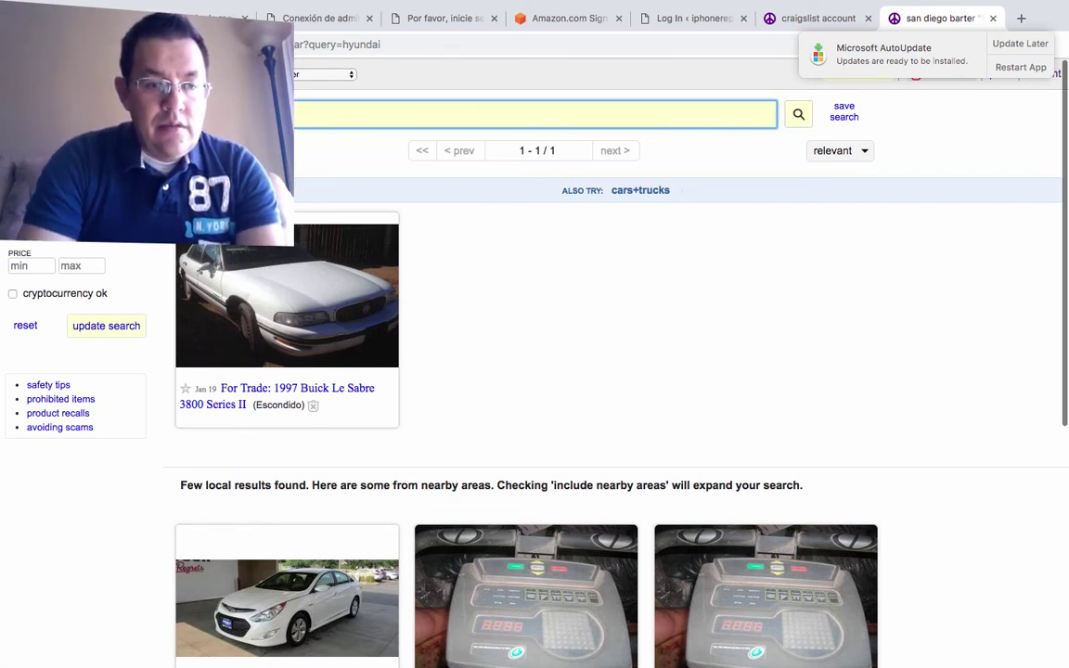